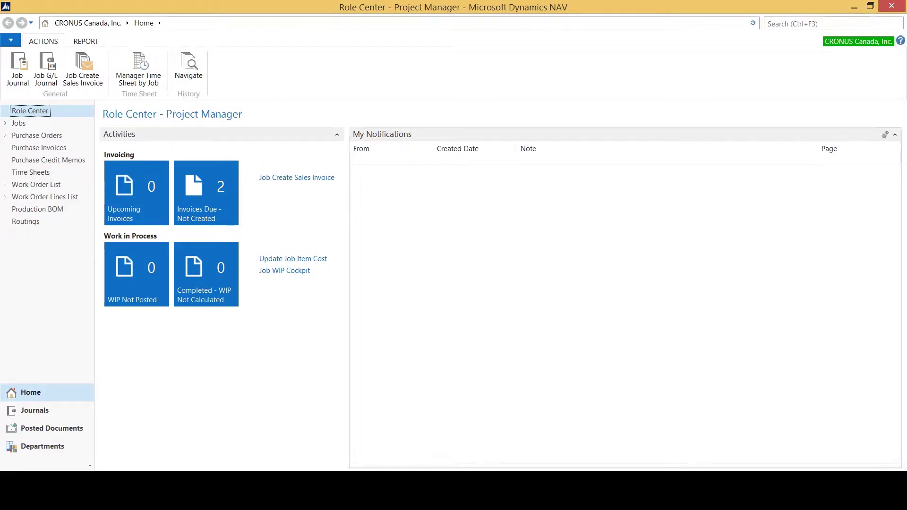
Search for "Routing" and open the Routings list.
{"action": "left_click", "coordinate": [803, 23]}
{"action": "type", "text": "Routing"}
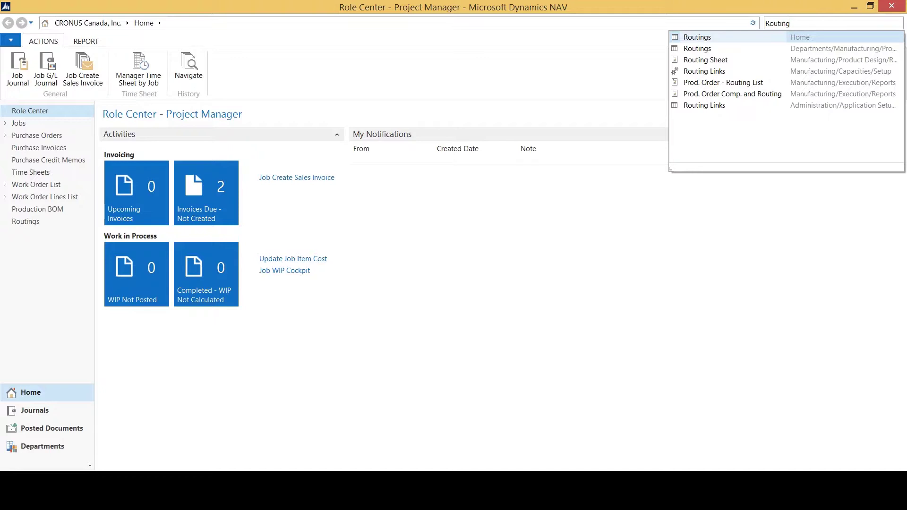
{"action": "key", "text": "Return"}
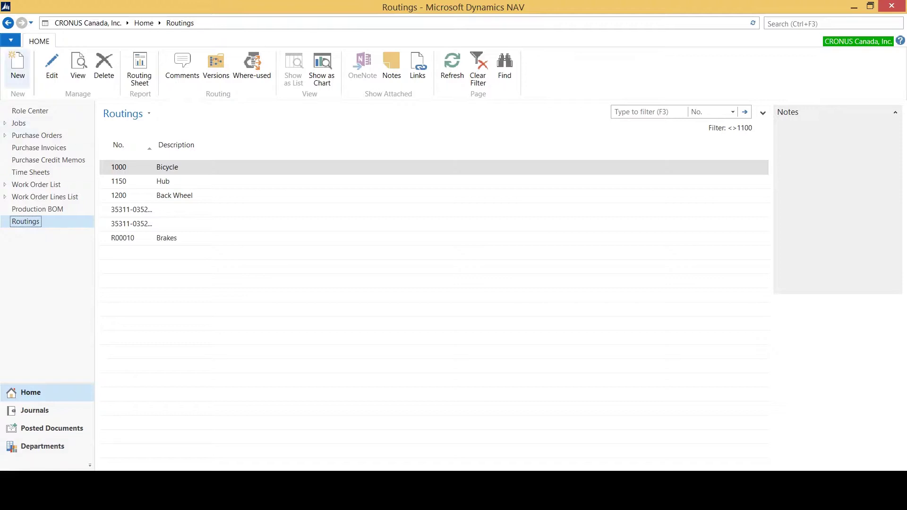
Create a new routing numbered 1100FW with the description Front Wheel and type Serial.
{"action": "left_click", "coordinate": [17, 66]}
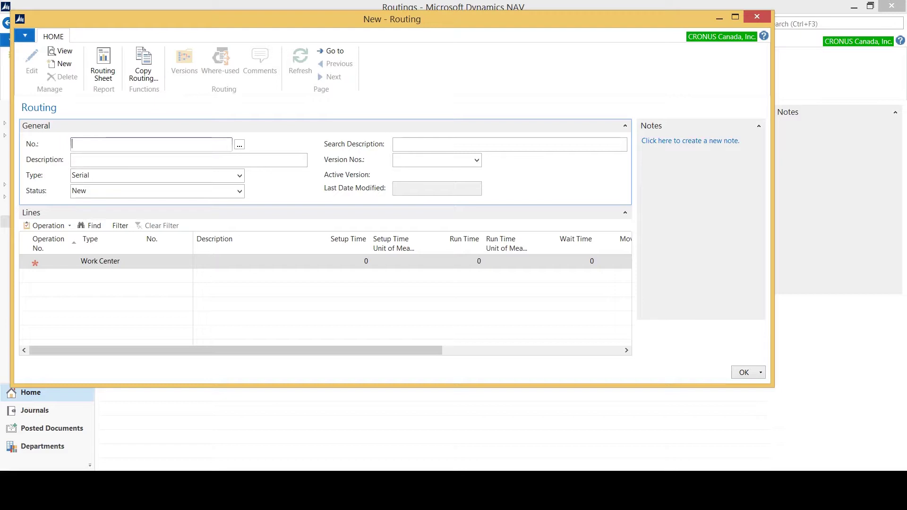
{"action": "type", "text": "1100FW"}
{"action": "key", "text": "Tab"}
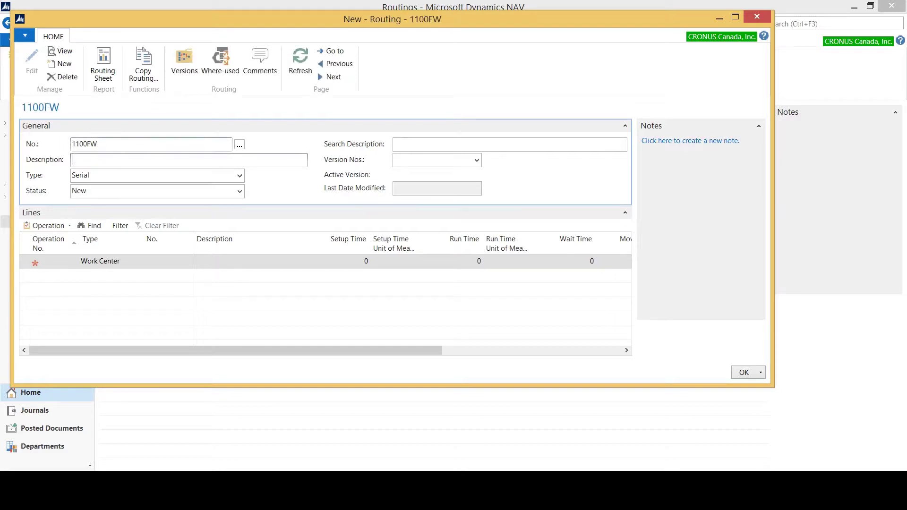
{"action": "type", "text": "Front Wheel"}
{"action": "key", "text": "Tab"}
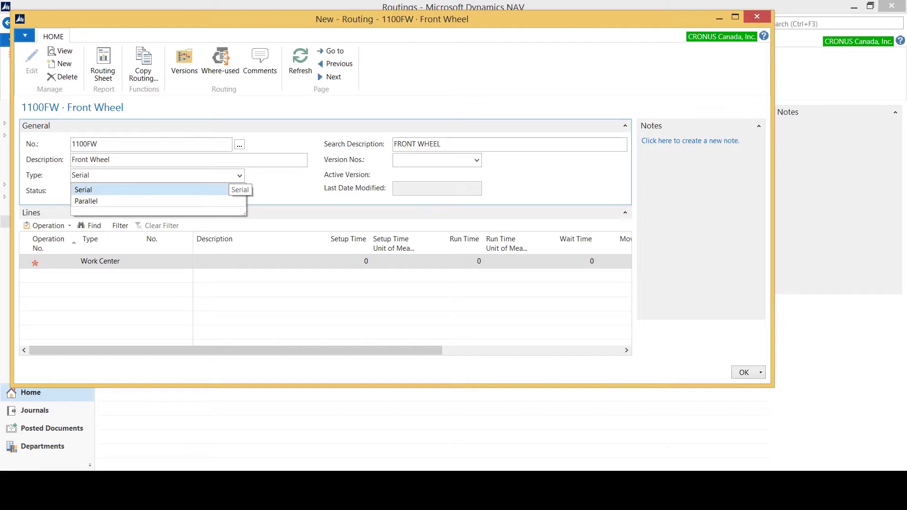
{"action": "key", "text": "Return"}
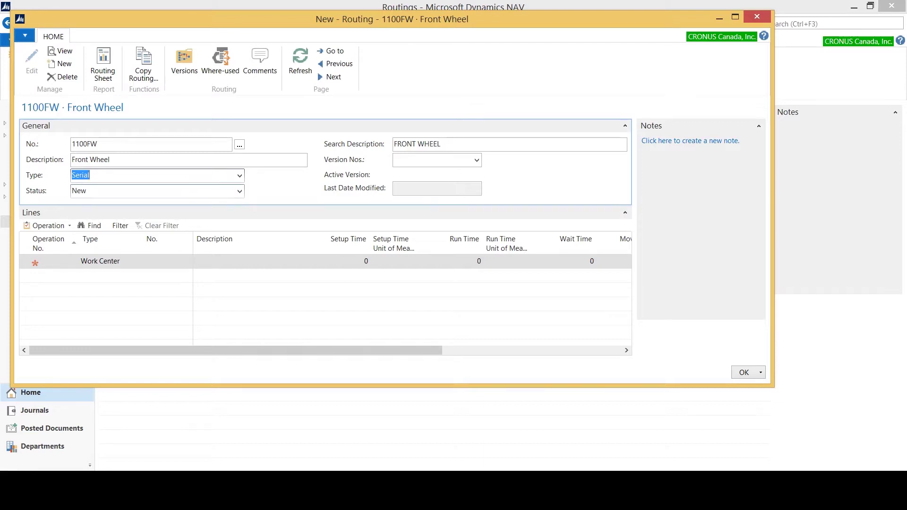
Add a routing line with operation number 10 and type Work Center.
{"action": "left_click", "coordinate": [100, 261]}
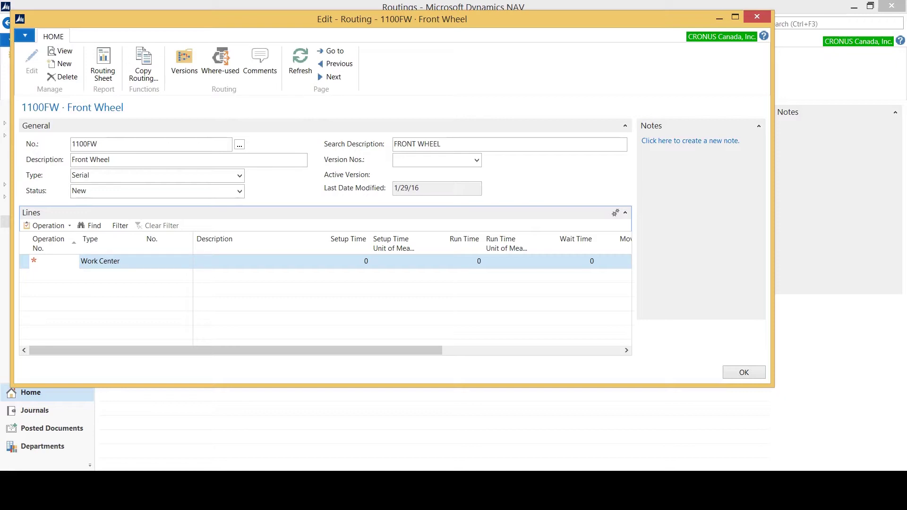
{"action": "type", "text": "10"}
{"action": "key", "text": "Tab"}
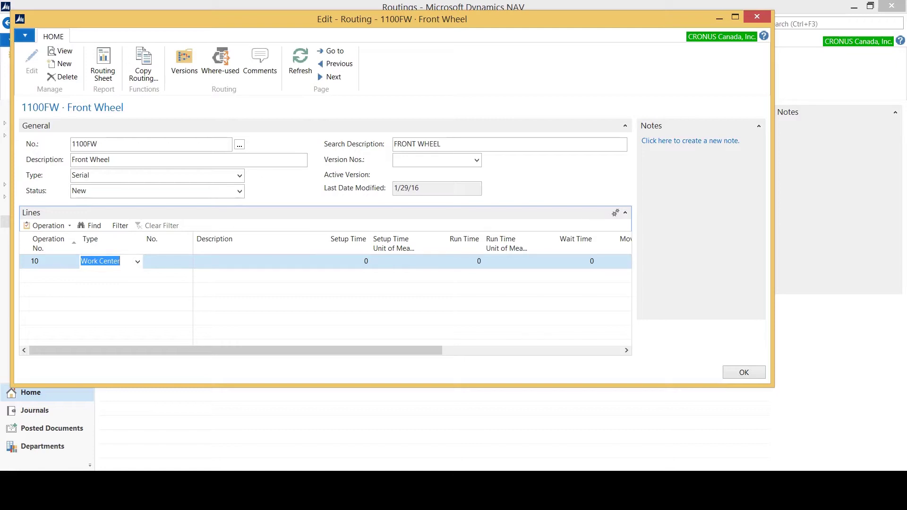
{"action": "key", "text": "alt+Down"}
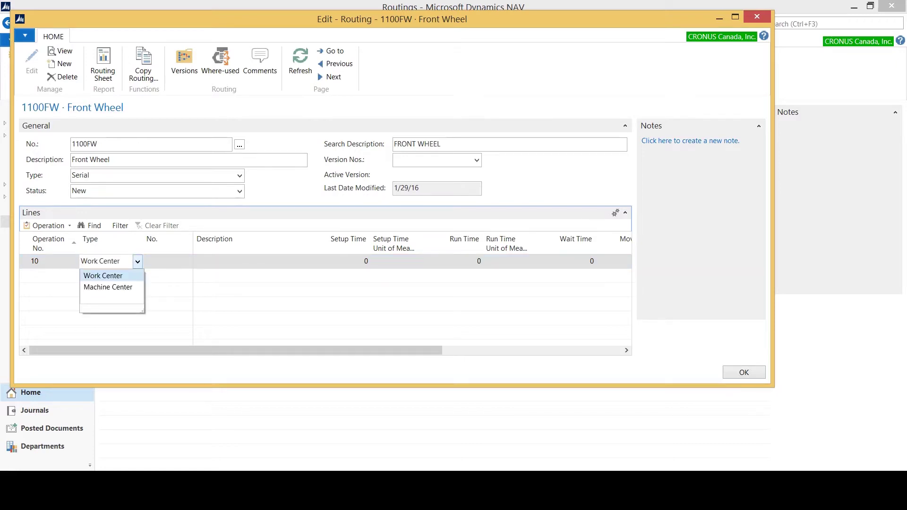
{"action": "key", "text": "Return"}
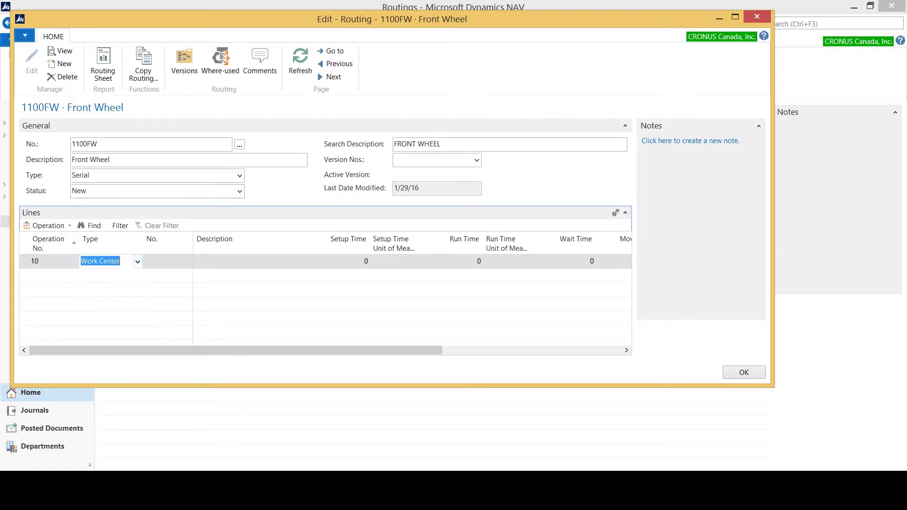
{"action": "key", "text": "Tab"}
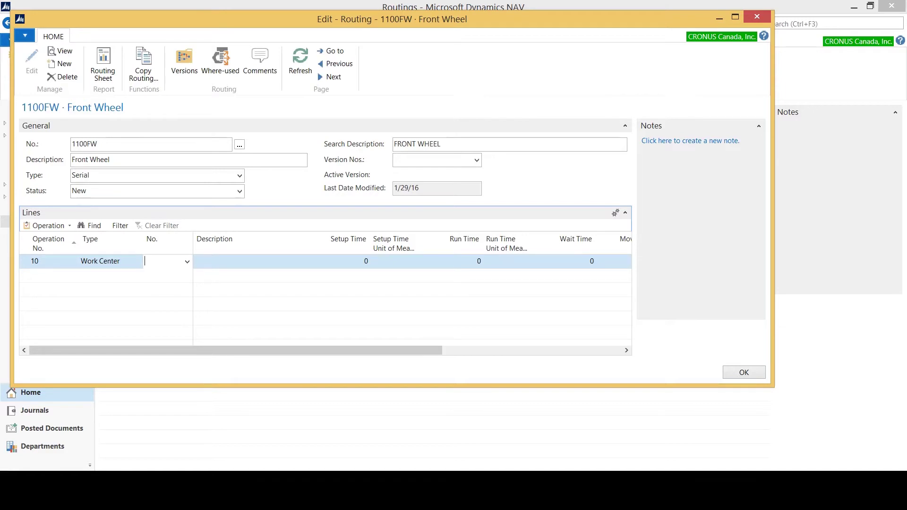
Assign work center 100, Assembly department, to operation 10.
{"action": "type", "text": "100"}
{"action": "key", "text": "Escape"}
{"action": "key", "text": "Tab"}
{"action": "key", "text": "shift+Tab"}
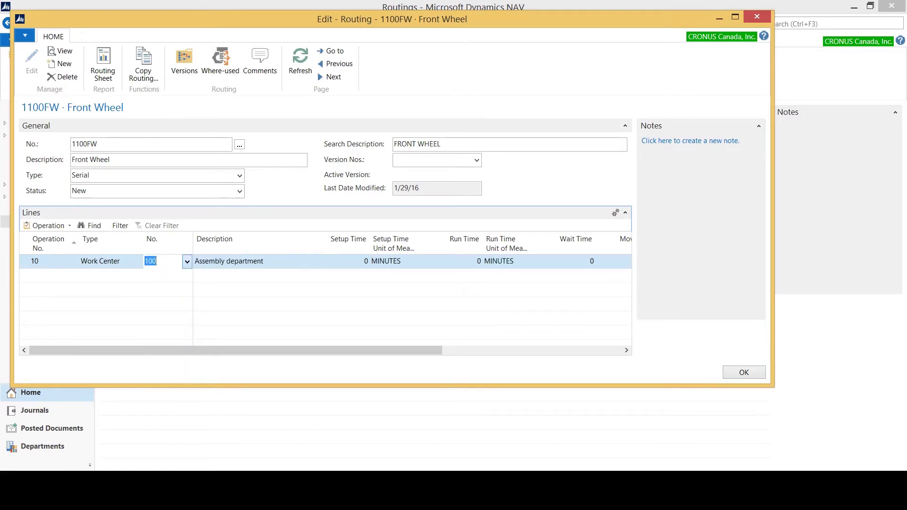
{"action": "key", "text": "F4"}
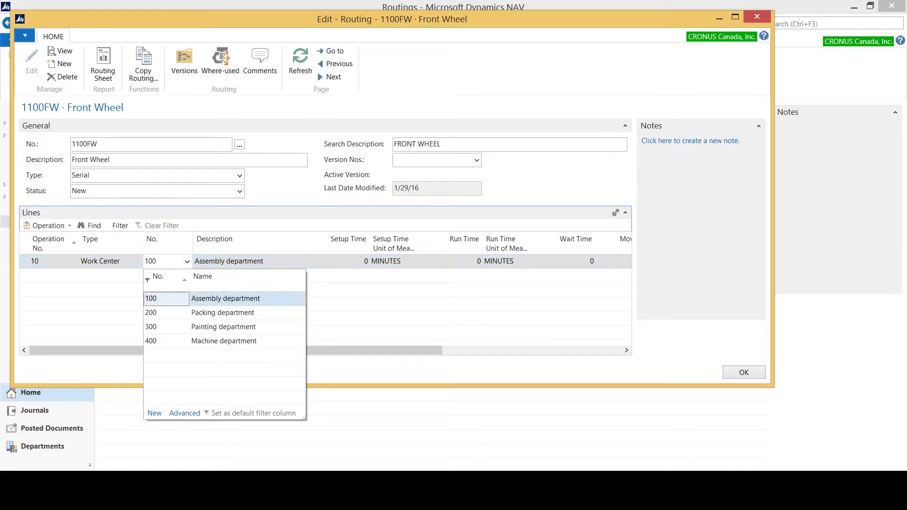
{"action": "key", "text": "Return"}
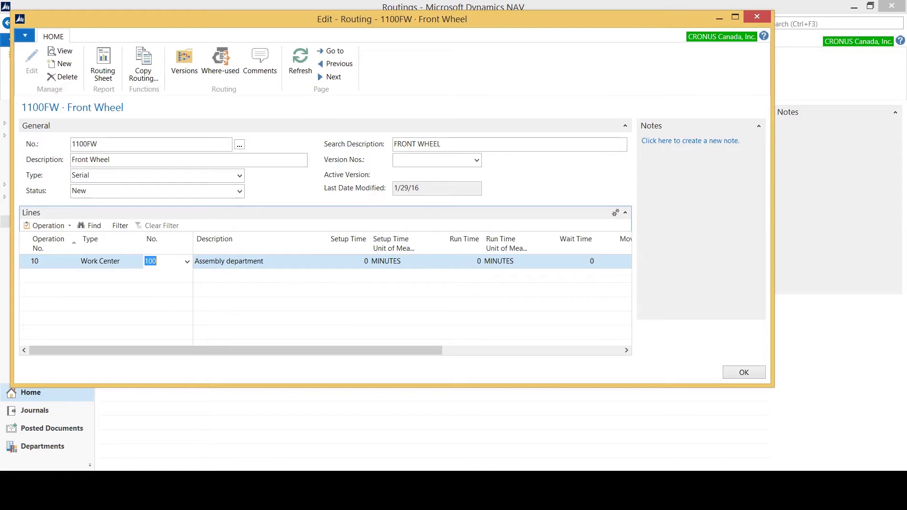
Set operation 10's setup time to 60 minutes and its run time to 5 minutes.
{"action": "left_click", "coordinate": [366, 261]}
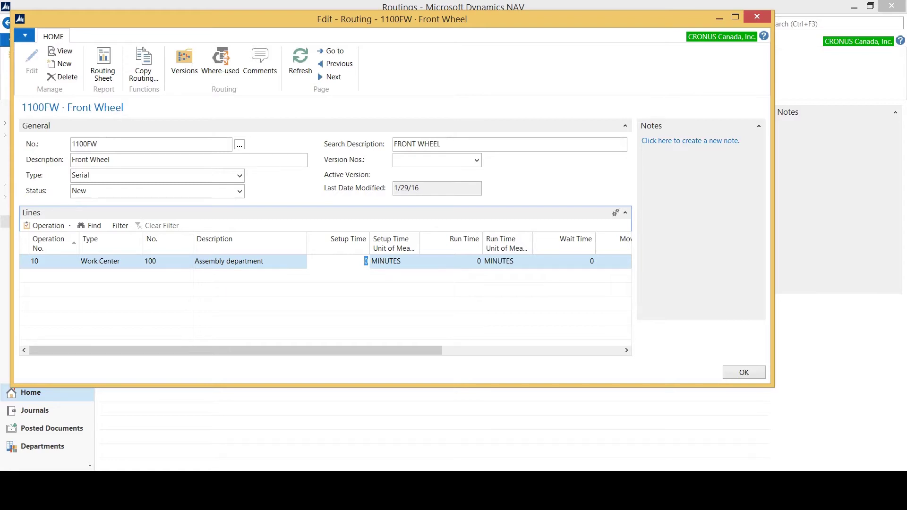
{"action": "type", "text": "60"}
{"action": "key", "text": "Tab"}
{"action": "key", "text": "Tab"}
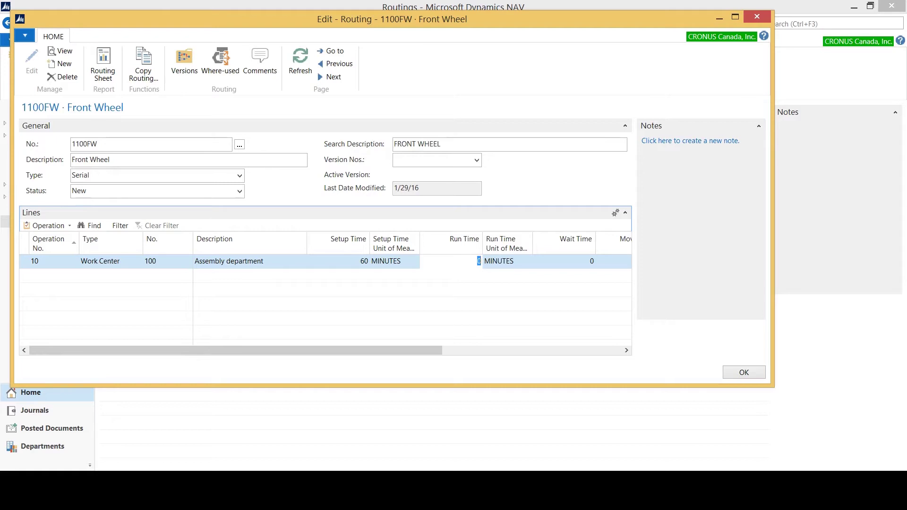
{"action": "type", "text": "5"}
{"action": "type", "text": "5"}
{"action": "key", "text": "Tab"}
{"action": "key", "text": "Tab"}
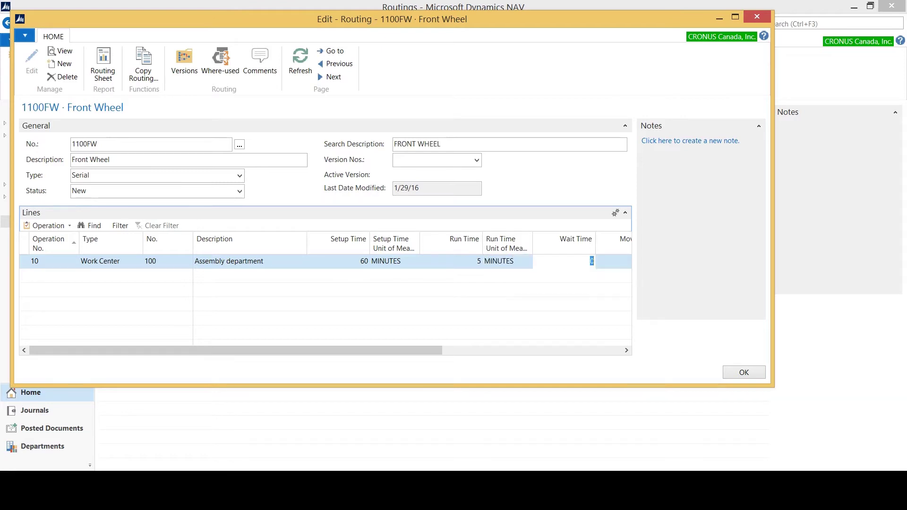
{"action": "key", "text": "Tab"}
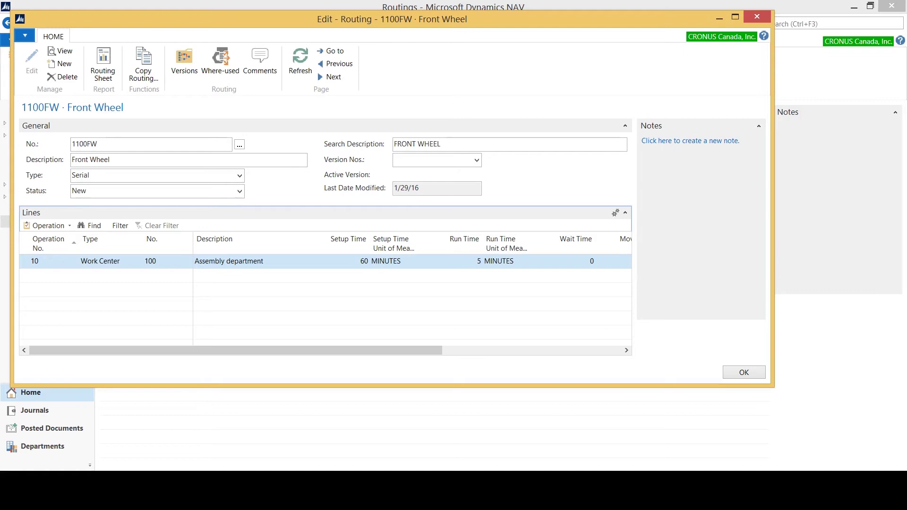
Add operation 20 as a Work Center line using work center 300, Painting department.
{"action": "left_click", "coordinate": [39, 275]}
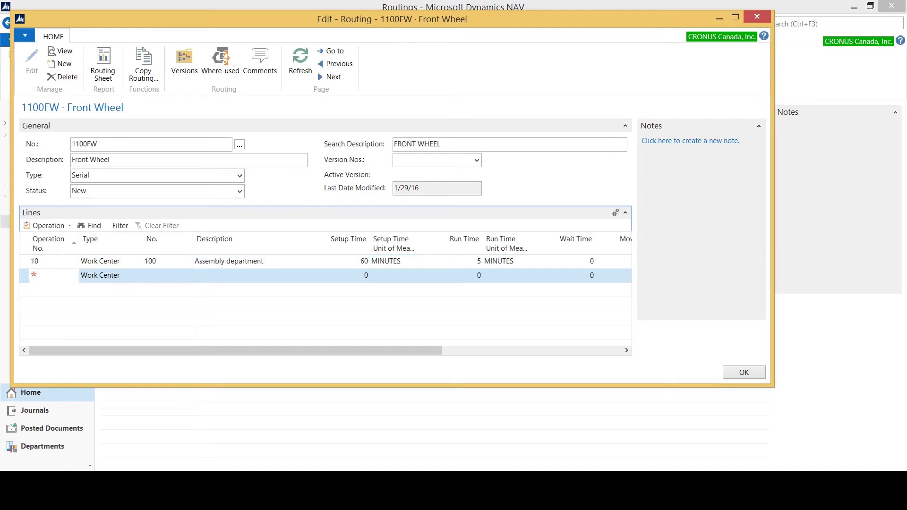
{"action": "type", "text": "20"}
{"action": "key", "text": "BackSpace"}
{"action": "key", "text": "BackSpace"}
{"action": "type", "text": "20"}
{"action": "key", "text": "Tab"}
{"action": "key", "text": "Tab"}
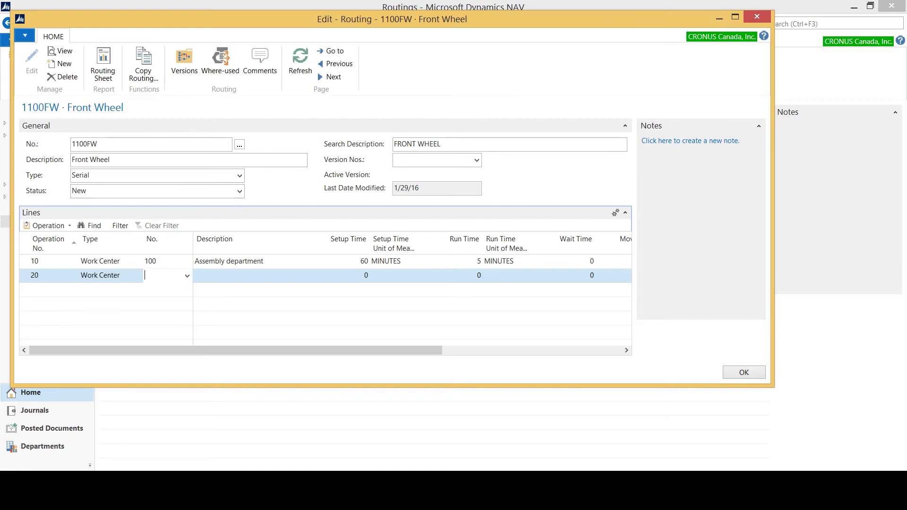
{"action": "type", "text": "300"}
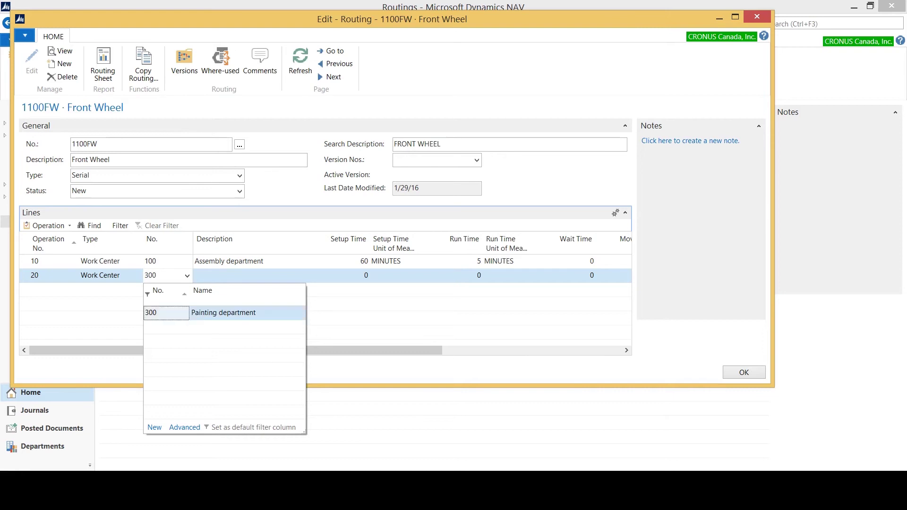
{"action": "key", "text": "Tab"}
{"action": "key", "text": "Tab"}
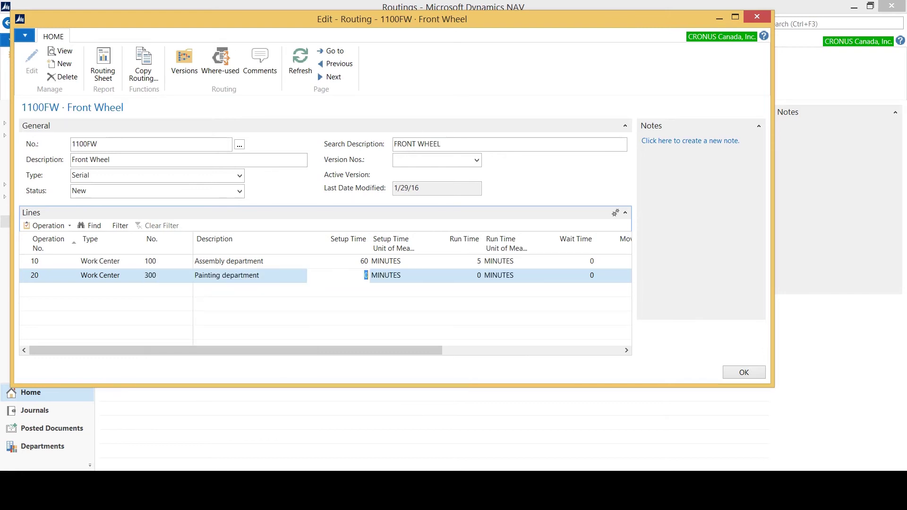
Set operation 20's setup time to 90 minutes, run time to 45 minutes and wait time to 120.
{"action": "type", "text": "90"}
{"action": "key", "text": "Tab"}
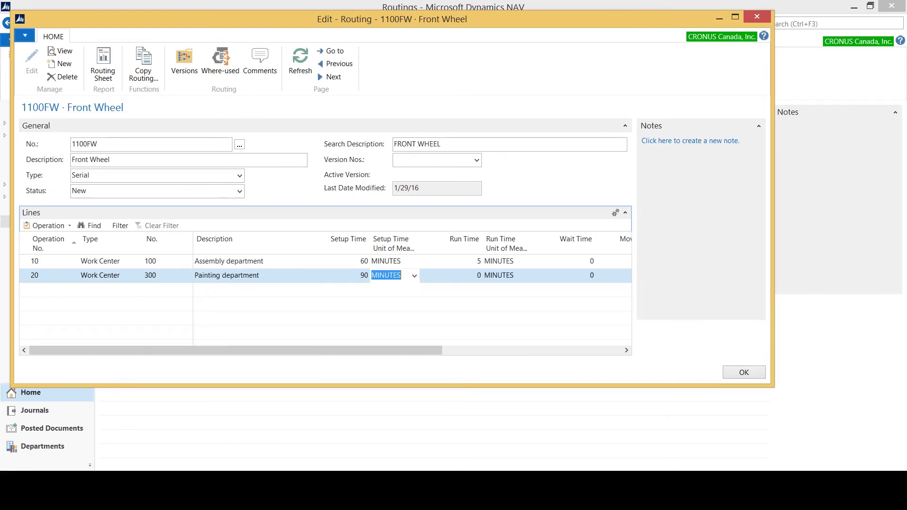
{"action": "key", "text": "Tab"}
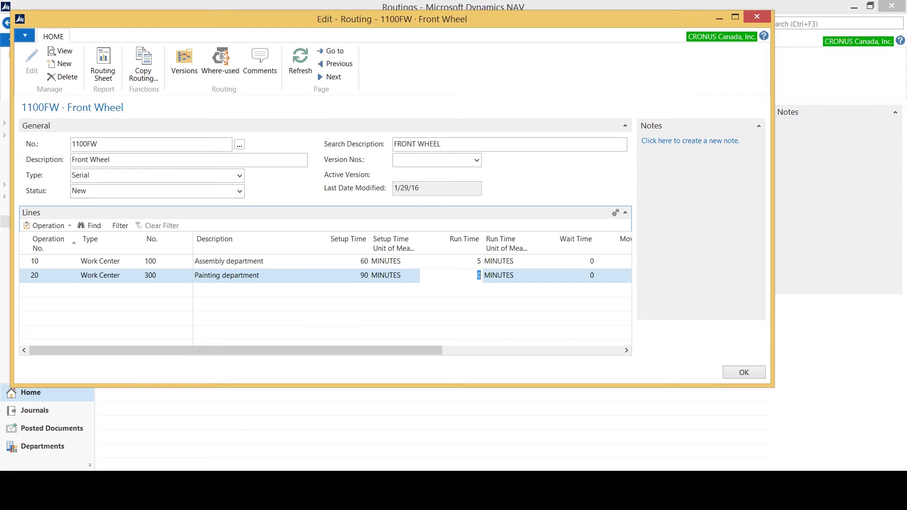
{"action": "type", "text": "45"}
{"action": "key", "text": "Tab"}
{"action": "key", "text": "Tab"}
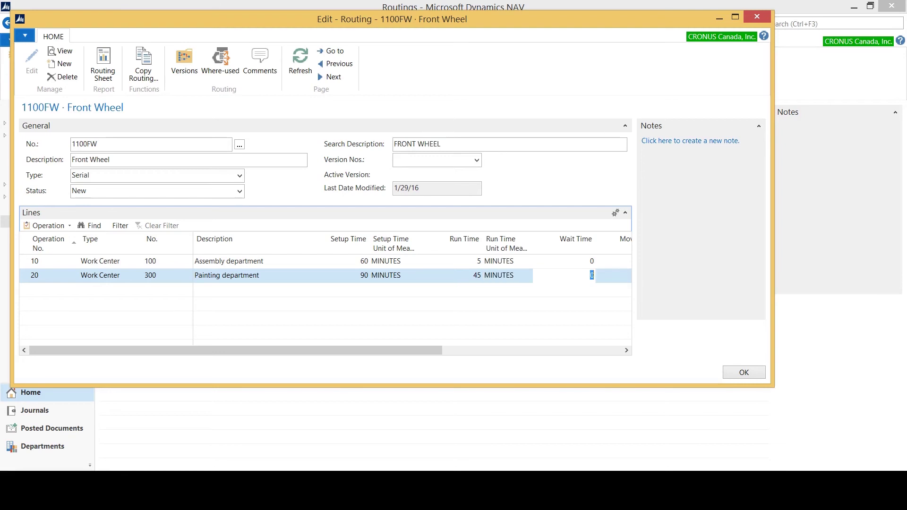
{"action": "type", "text": "120"}
{"action": "key", "text": "Tab"}
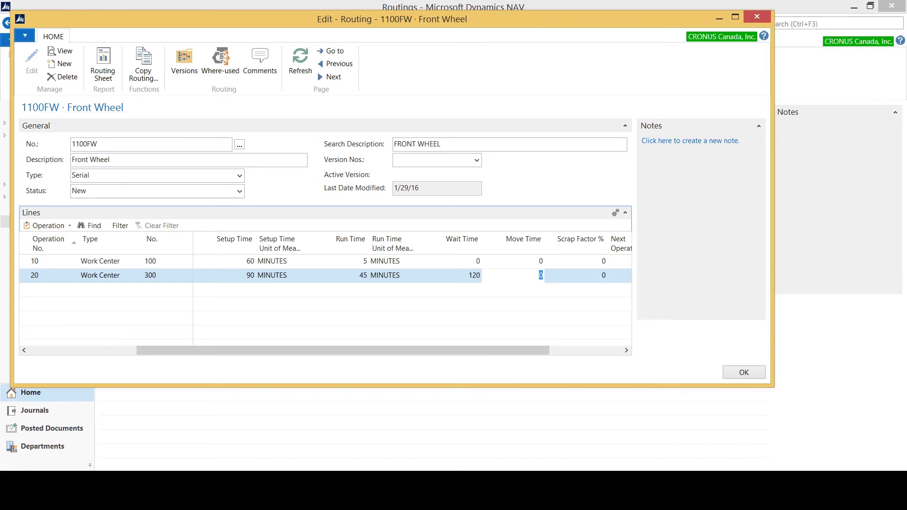
Add operation 30 as a Work Center line using work center 200, Packing department.
{"action": "left_click_drag", "start_coordinate": [343, 350], "coordinate": [236, 350]}
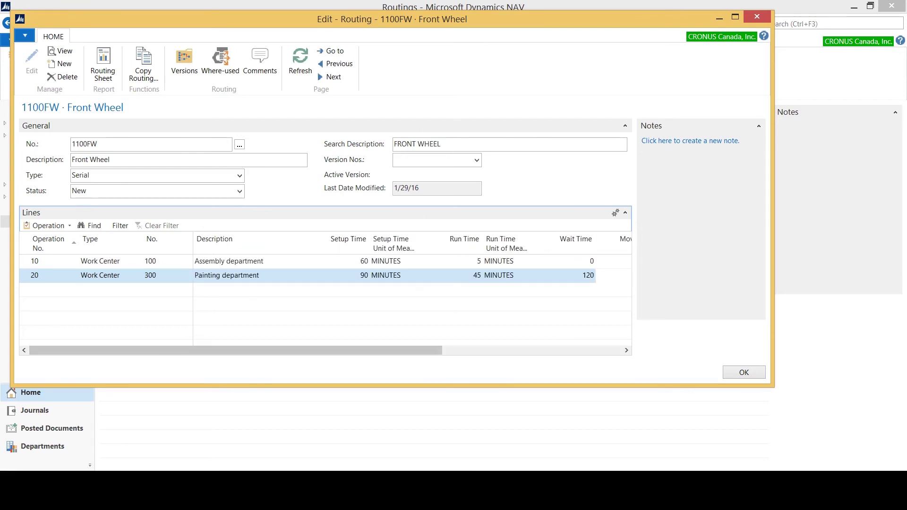
{"action": "left_click", "coordinate": [38, 289]}
{"action": "type", "text": "30"}
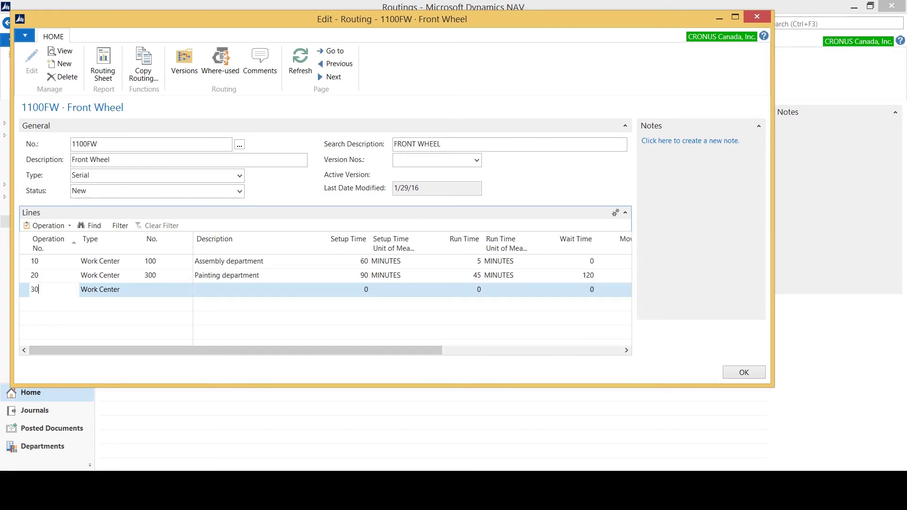
{"action": "left_click", "coordinate": [100, 289]}
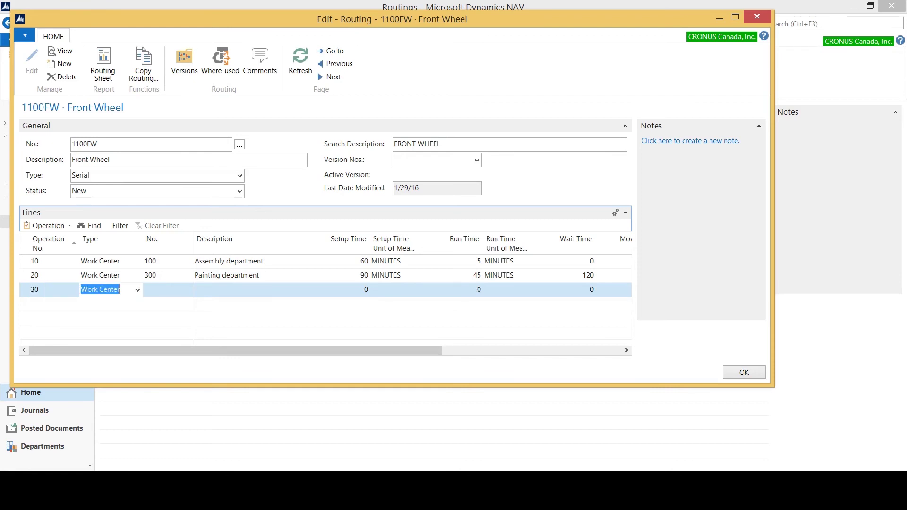
{"action": "left_click", "coordinate": [160, 289]}
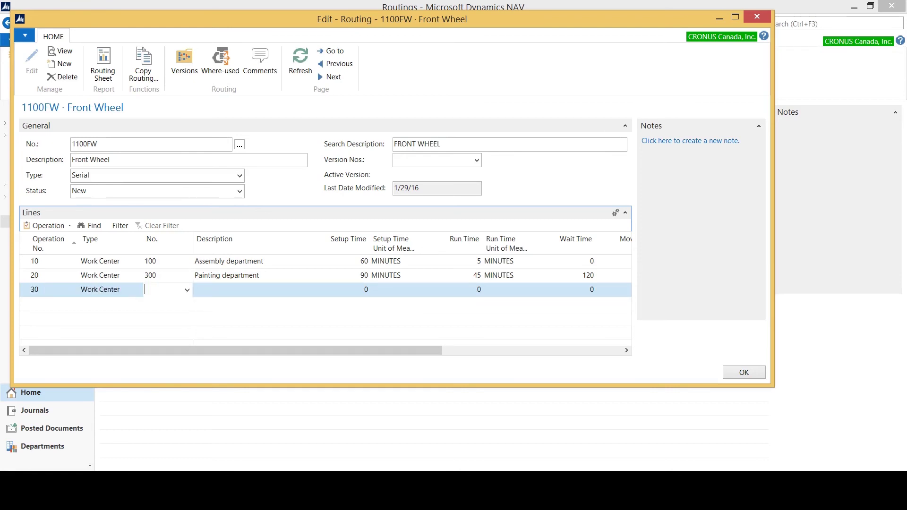
{"action": "left_click", "coordinate": [187, 289]}
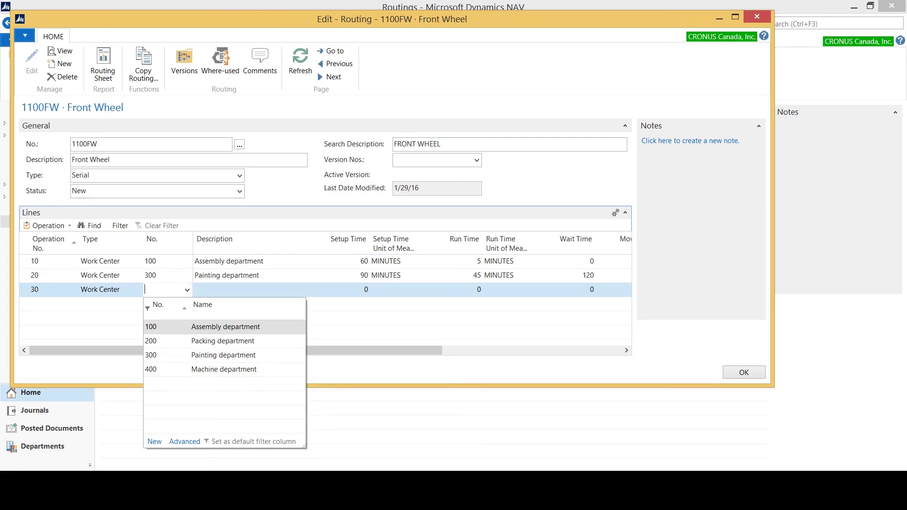
{"action": "key", "text": "Down"}
{"action": "key", "text": "Return"}
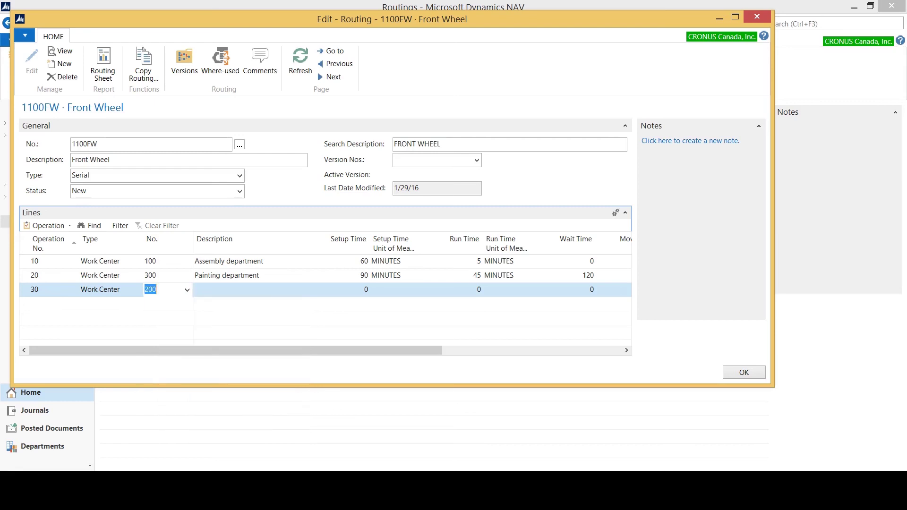
{"action": "key", "text": "Tab"}
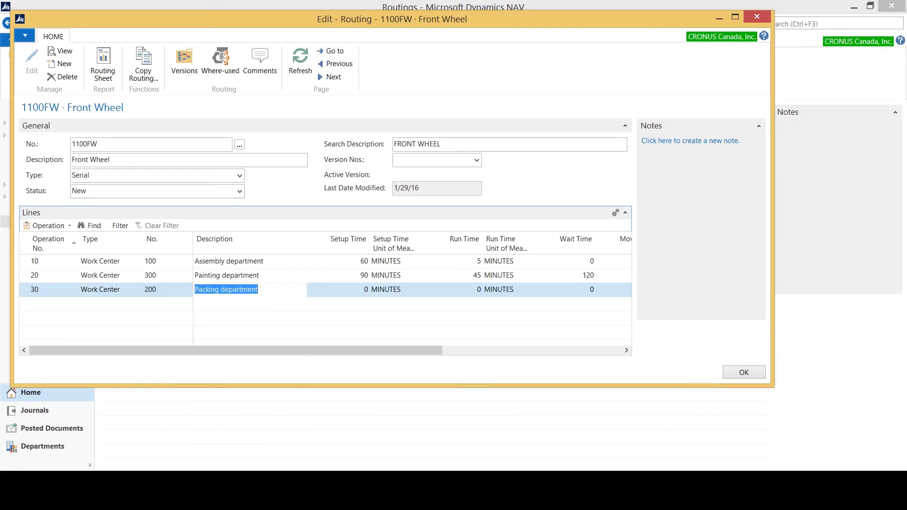
Set operation 30's run time to 15 minutes, leaving its setup time at zero.
{"action": "left_click", "coordinate": [365, 289]}
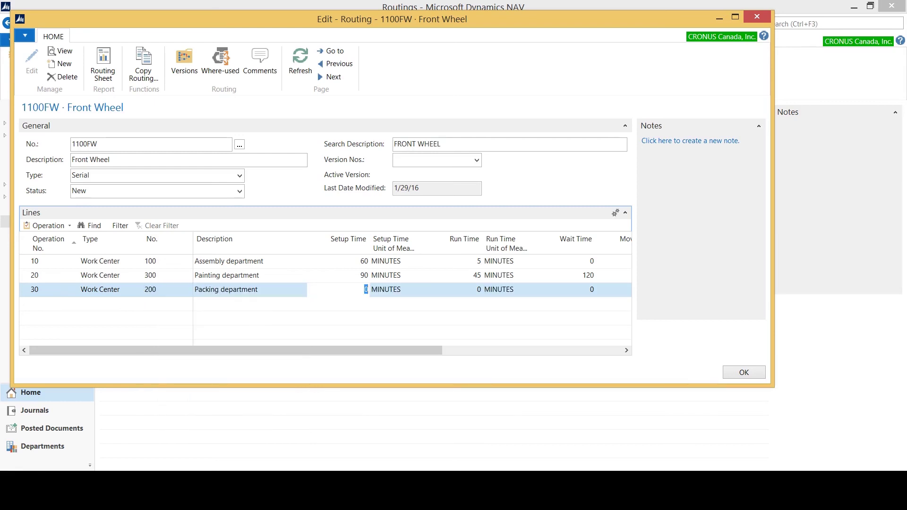
{"action": "key", "text": "Tab"}
{"action": "key", "text": "Tab"}
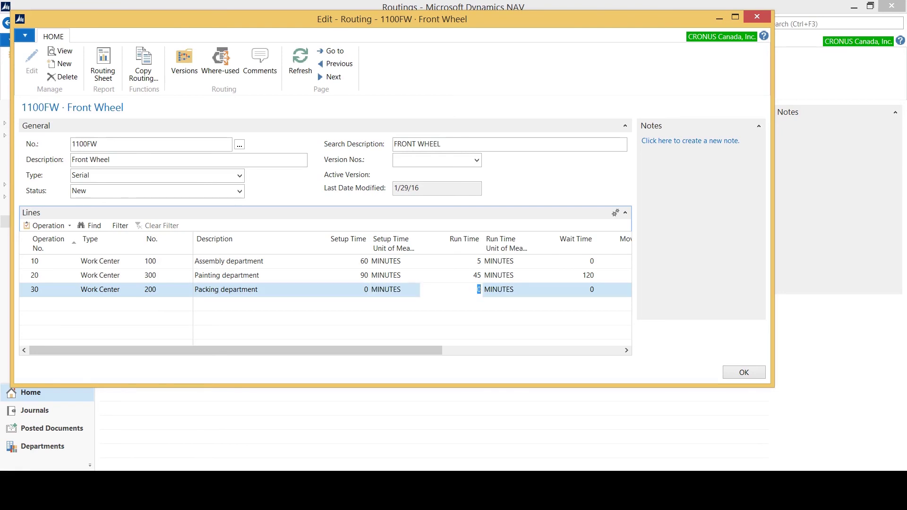
{"action": "type", "text": "15"}
{"action": "key", "text": "Tab"}
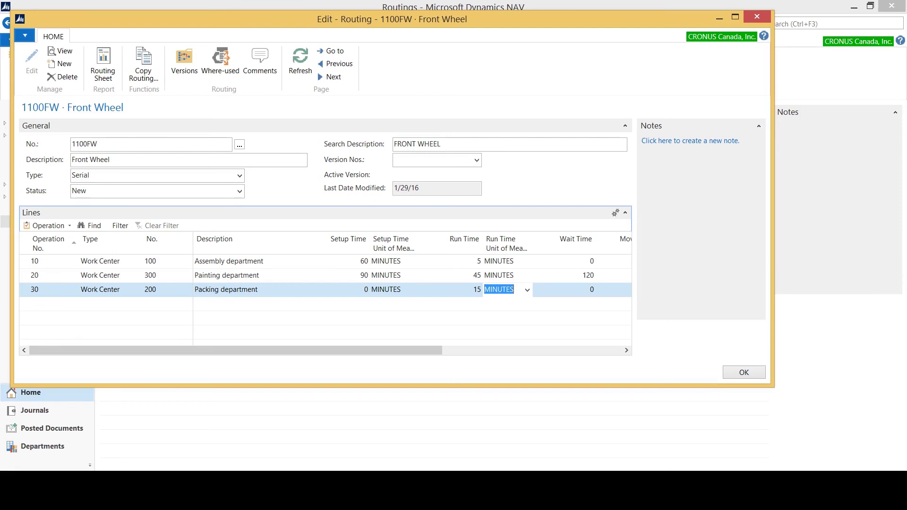
Change the status of the Front Wheel routing to Certified.
{"action": "left_click", "coordinate": [156, 190]}
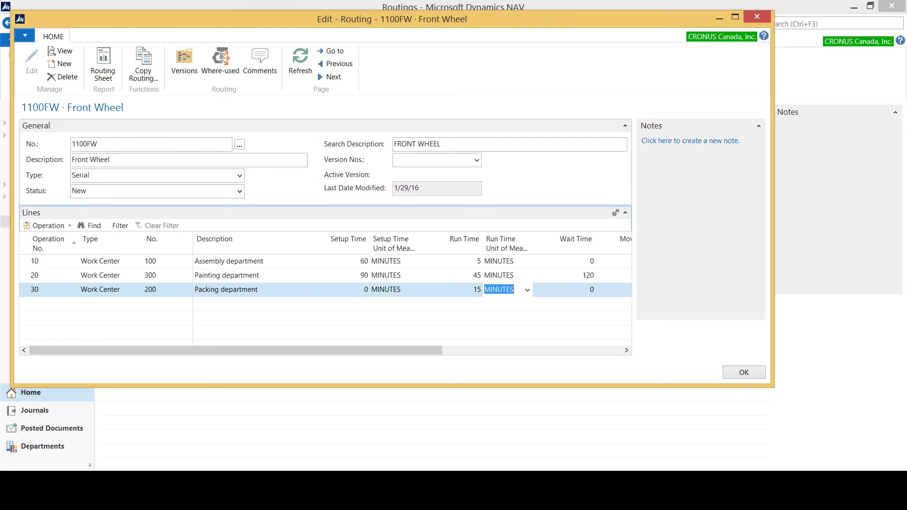
{"action": "key", "text": "alt+Down"}
{"action": "key", "text": "Down"}
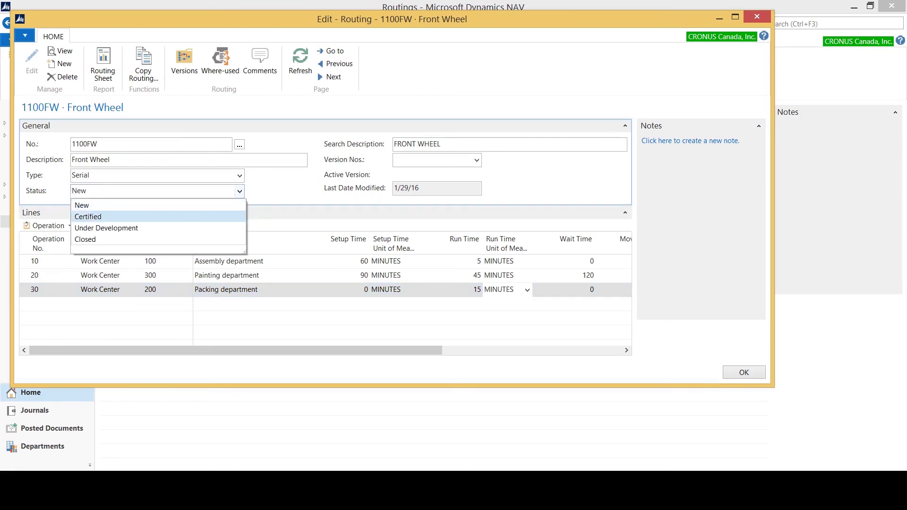
{"action": "key", "text": "Return"}
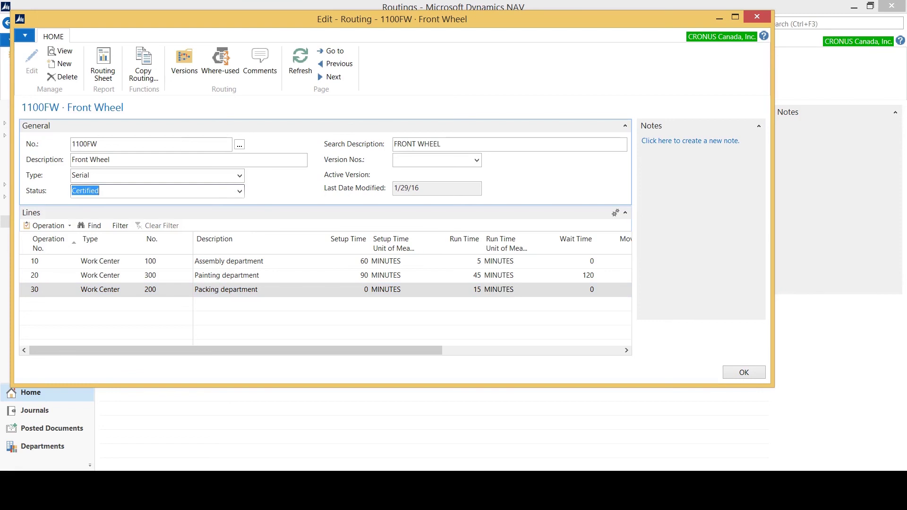